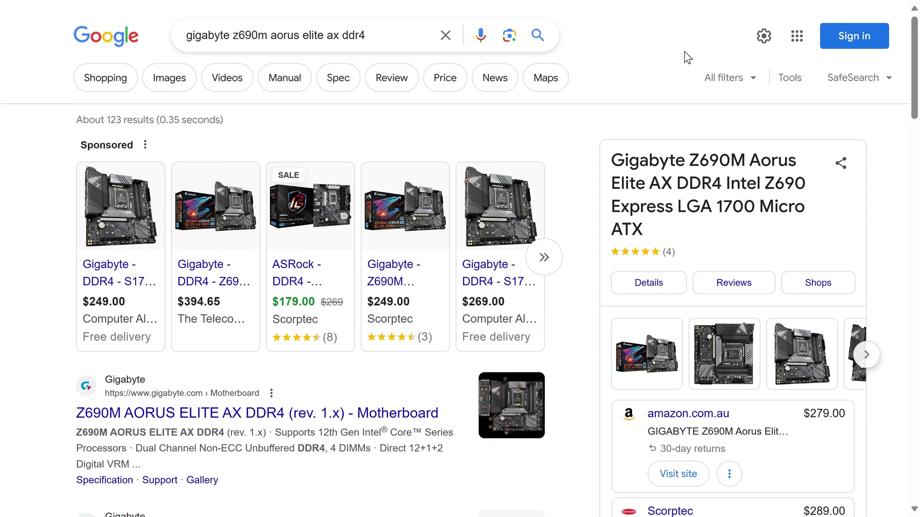
- Open the gigabyte.com 'Z690M AORUS ELITE AX DDR4 (rev. 1.x) - Motherboard' result
{"action": "scroll", "coordinate": [496, 96], "scroll_direction": "down", "scroll_amount": 5}
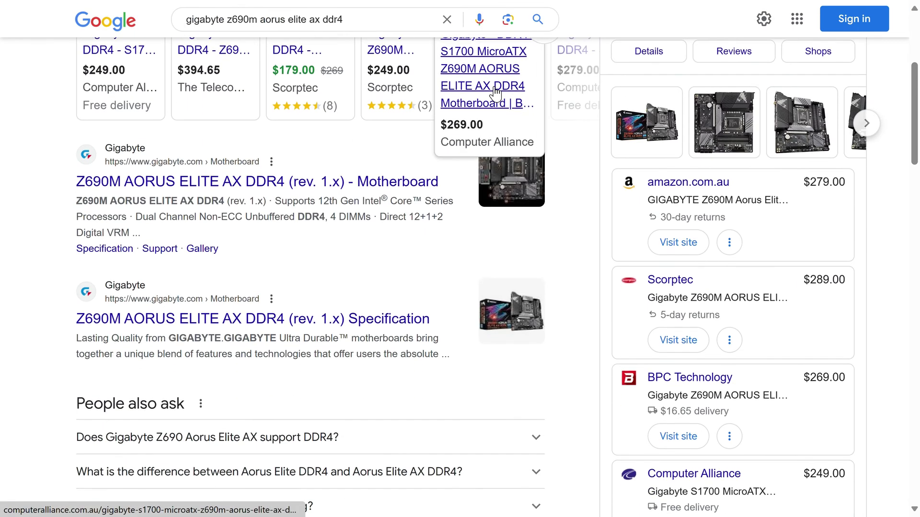
{"action": "left_click", "coordinate": [286, 184]}
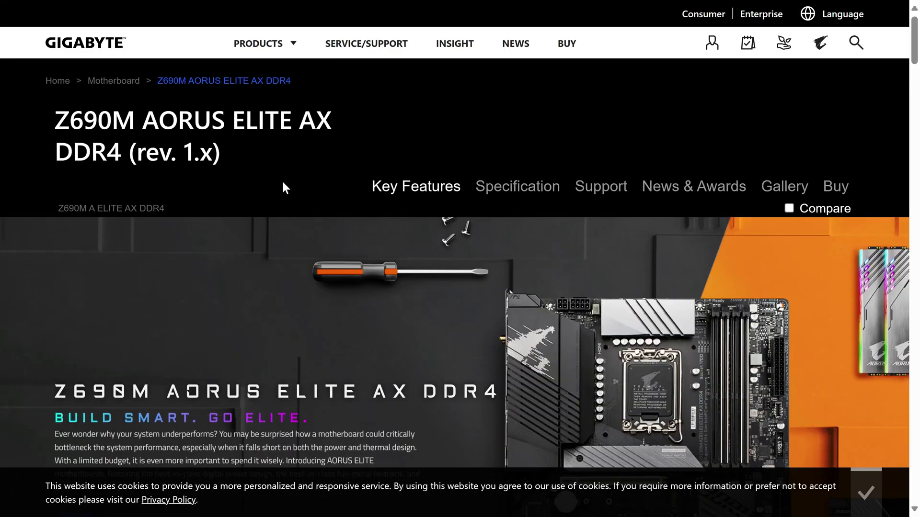
- From the Support section's expanded BIOS list, download the F27 BIOS (8.98 MB, Sep 23, 2023)
{"action": "left_click", "coordinate": [602, 192]}
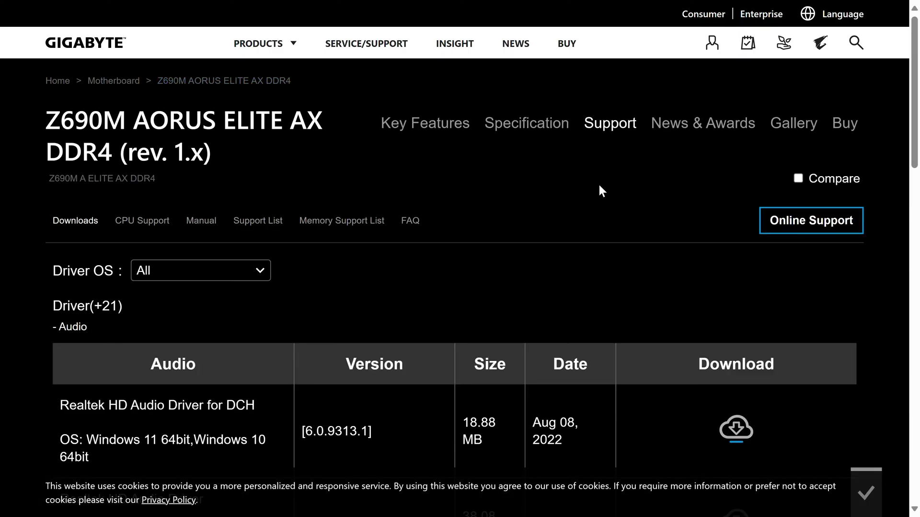
{"action": "scroll", "coordinate": [348, 227], "scroll_direction": "down", "scroll_amount": 9}
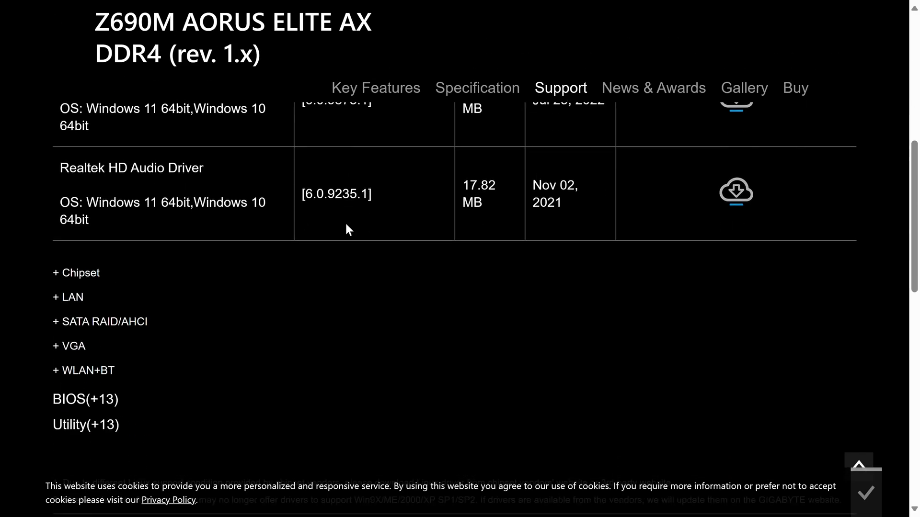
{"action": "scroll", "coordinate": [348, 230], "scroll_direction": "down", "scroll_amount": 1}
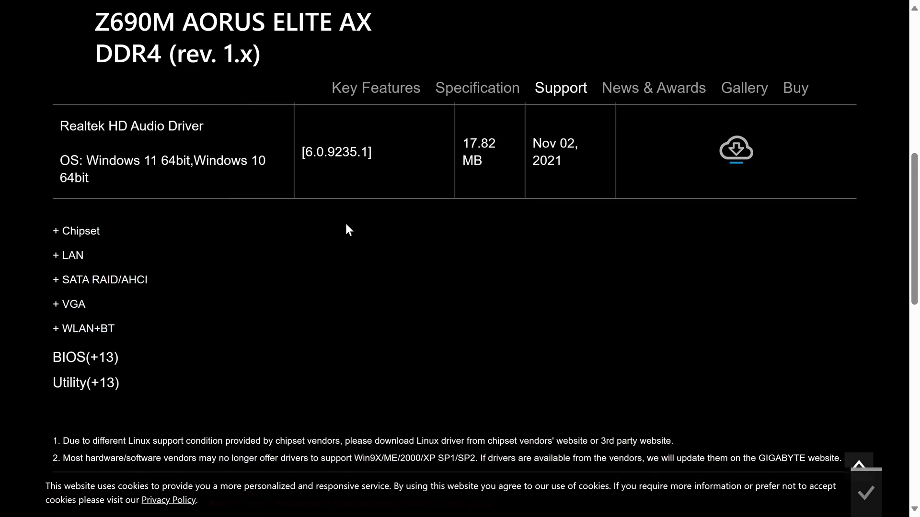
{"action": "left_click", "coordinate": [76, 357]}
{"action": "scroll", "coordinate": [77, 348], "scroll_direction": "up", "scroll_amount": 14}
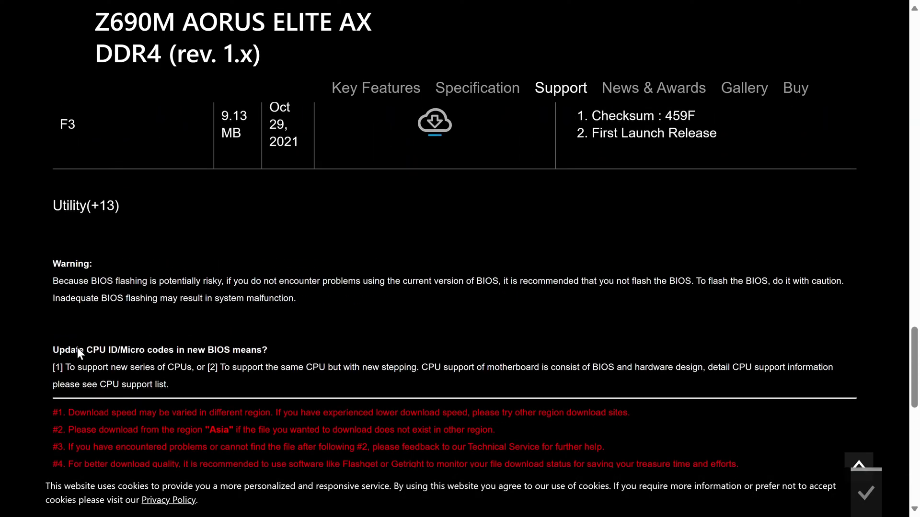
{"action": "scroll", "coordinate": [78, 348], "scroll_direction": "up", "scroll_amount": 20}
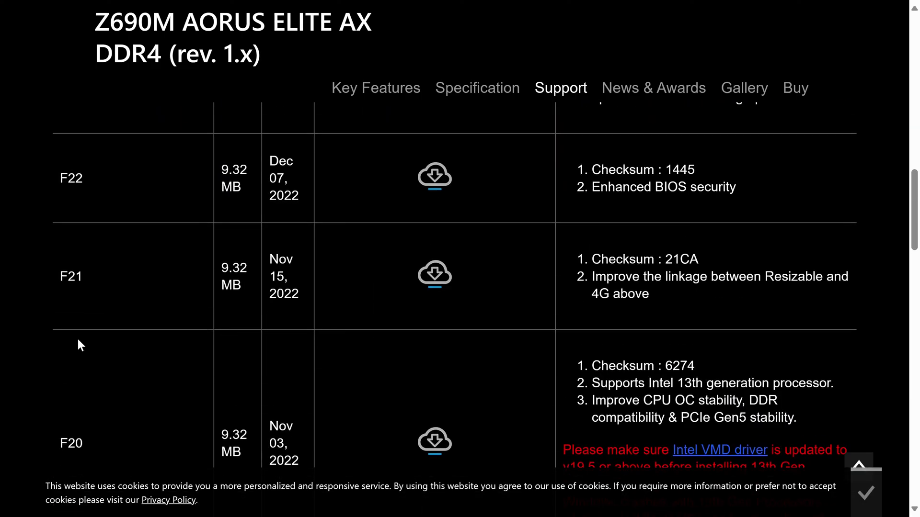
{"action": "scroll", "coordinate": [77, 339], "scroll_direction": "up", "scroll_amount": 10}
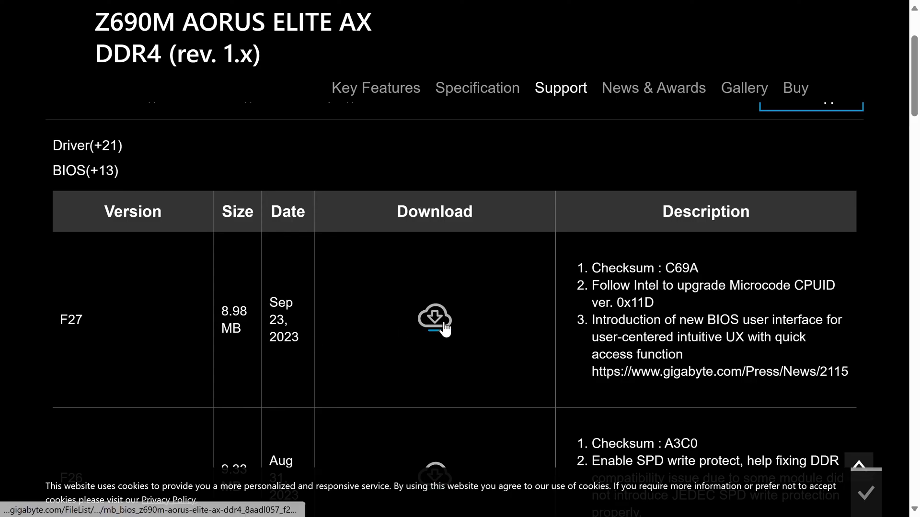
{"action": "left_click", "coordinate": [431, 317]}
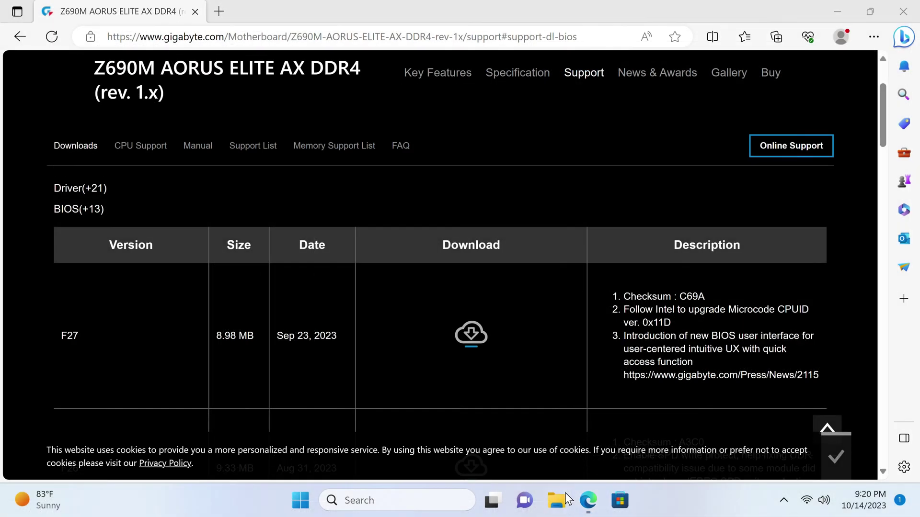
- Show This PC in File Explorer and bring up the 32 GB (D:) drive's context menu
{"action": "left_click", "coordinate": [556, 501]}
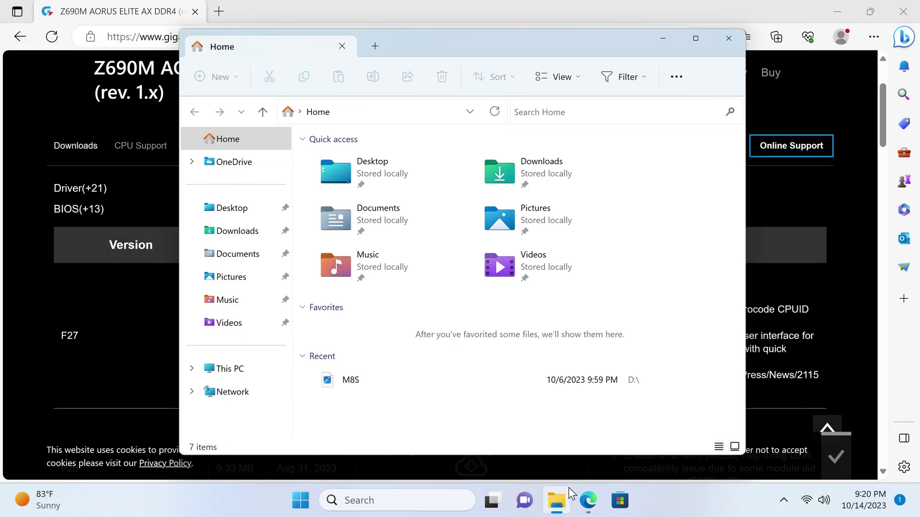
{"action": "left_click", "coordinate": [248, 368]}
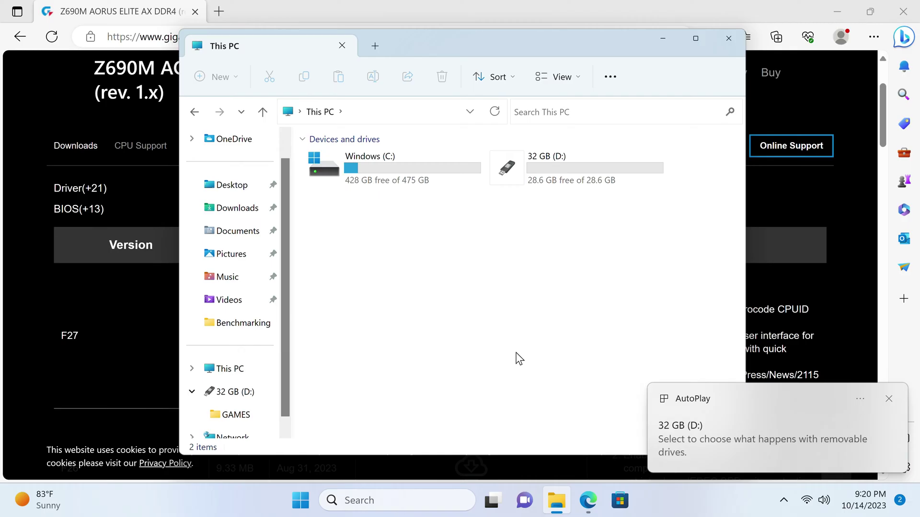
{"action": "right_click", "coordinate": [568, 177]}
- Format the 32 GB (D:) USB drive with FAT32 (Default), confirming the data-erase warning
{"action": "left_click", "coordinate": [623, 293]}
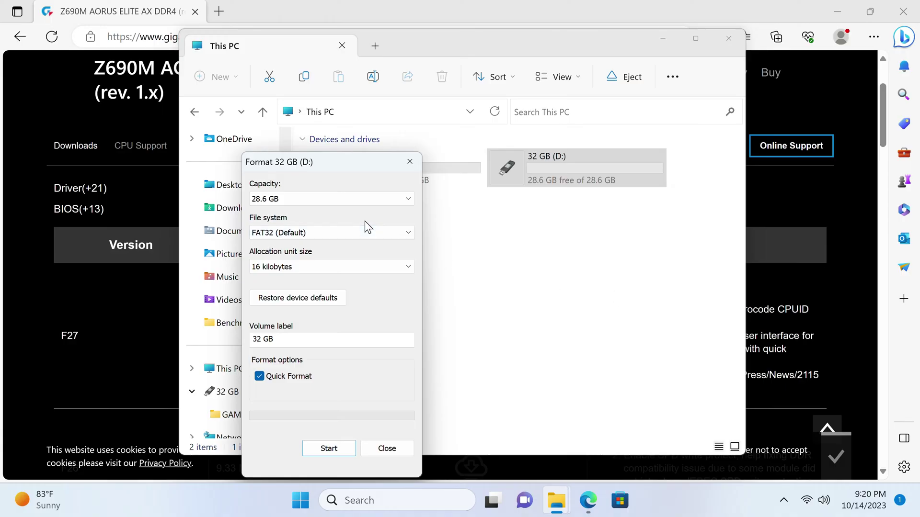
{"action": "left_click", "coordinate": [354, 230]}
{"action": "left_click", "coordinate": [354, 231]}
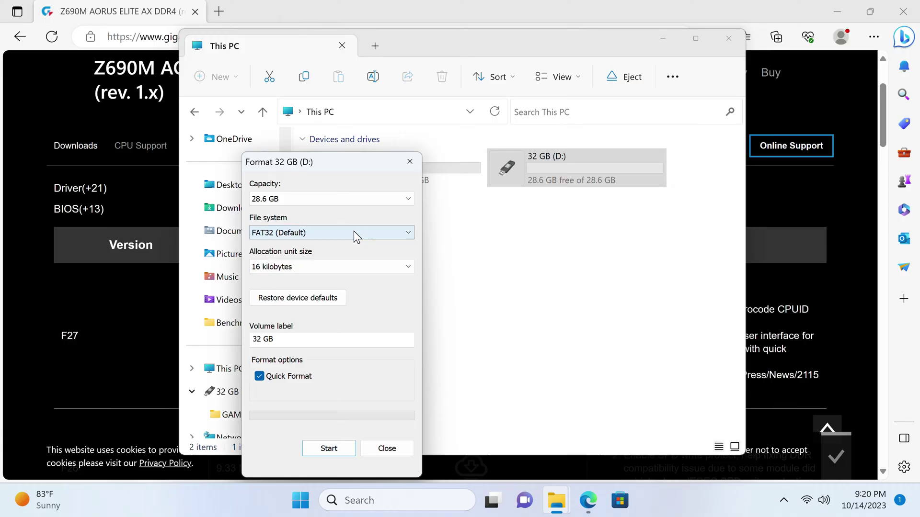
{"action": "left_click", "coordinate": [330, 448]}
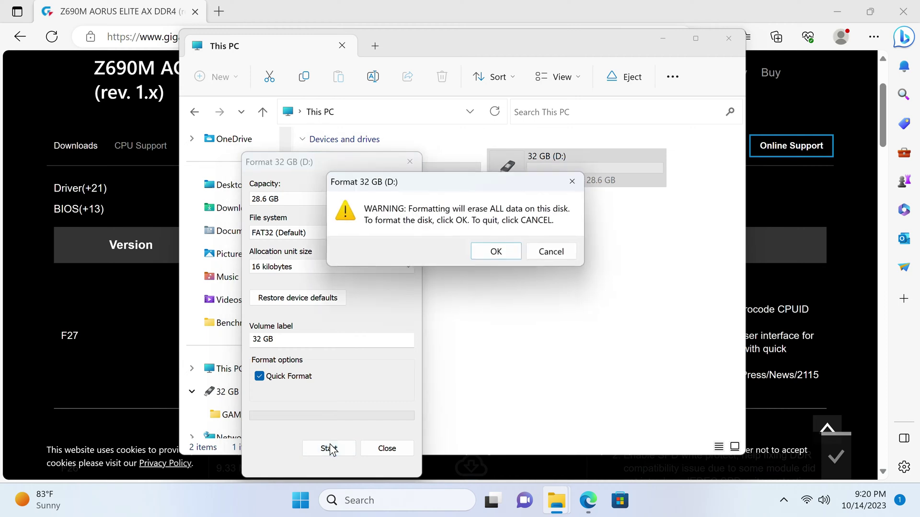
{"action": "left_click", "coordinate": [501, 253]}
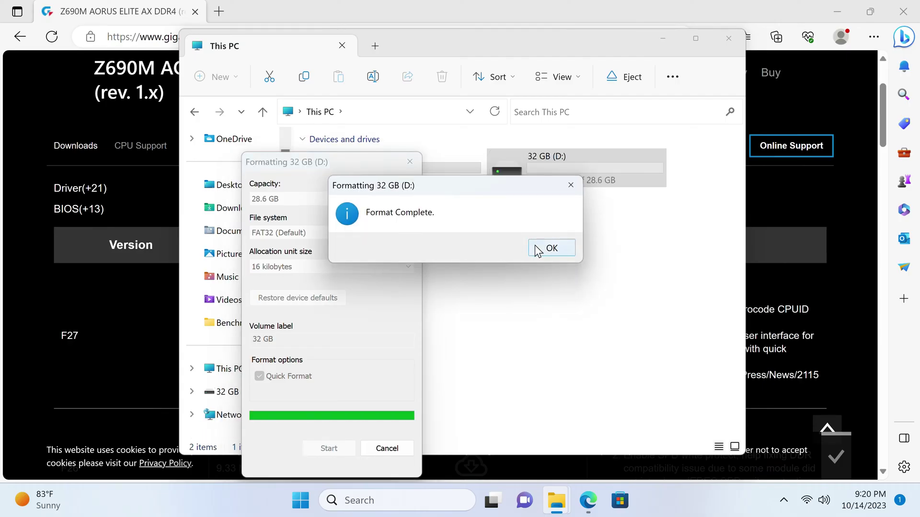
{"action": "left_click", "coordinate": [539, 248]}
{"action": "left_click", "coordinate": [387, 448]}
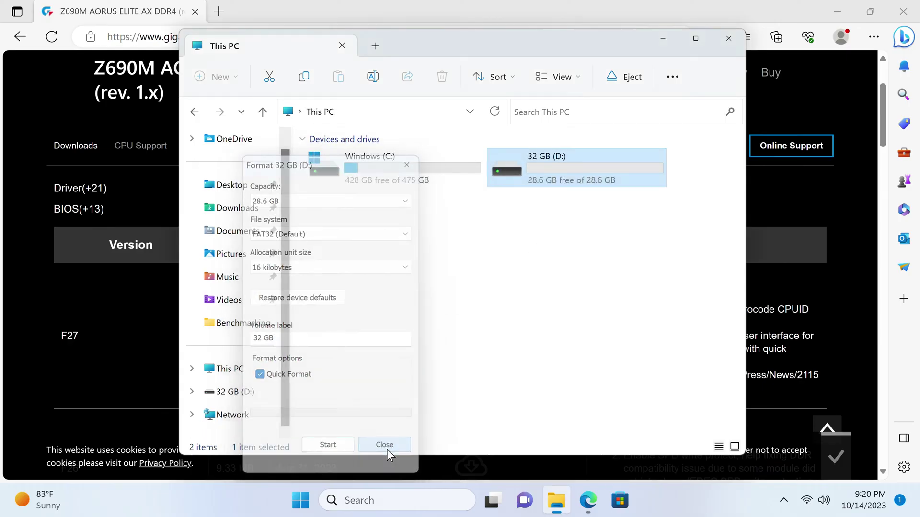
{"action": "left_click", "coordinate": [435, 379]}
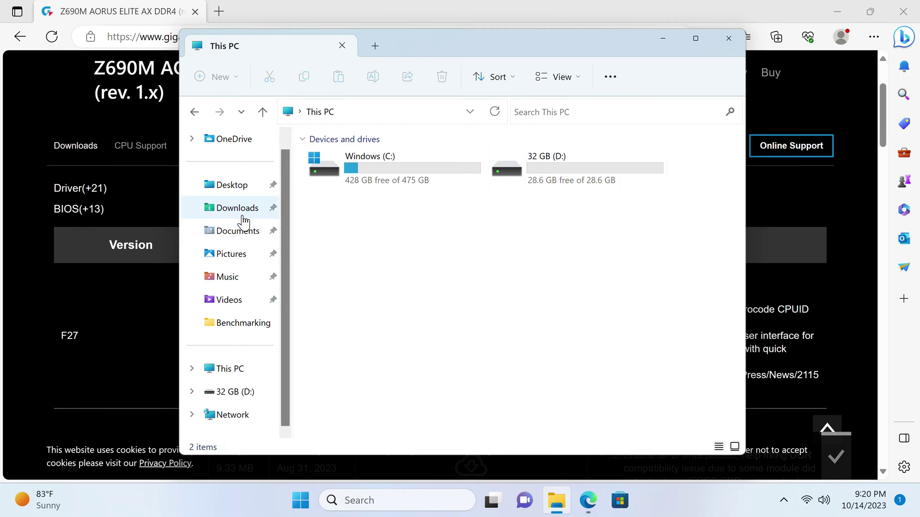
- Extract All the mb_bios zip from Downloads, opened in a new tab
{"action": "middle_click", "coordinate": [242, 218]}
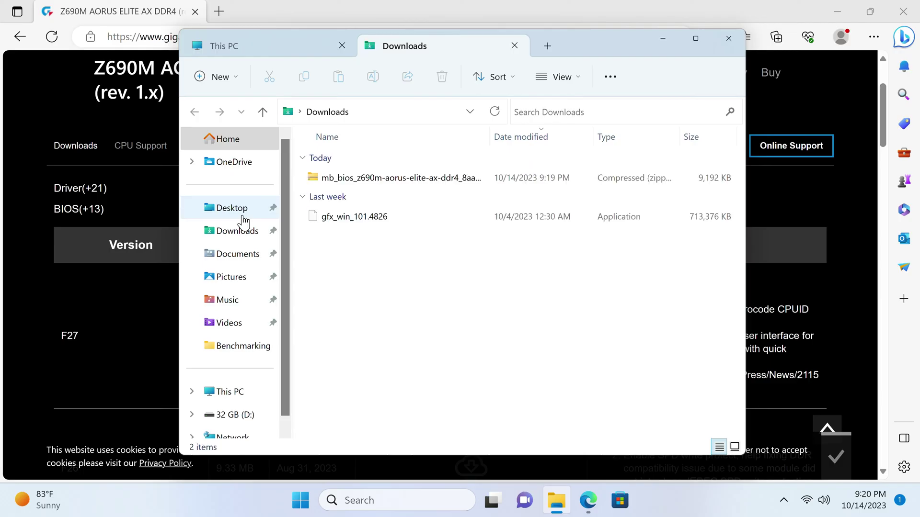
{"action": "right_click", "coordinate": [344, 184]}
{"action": "left_click", "coordinate": [411, 243]}
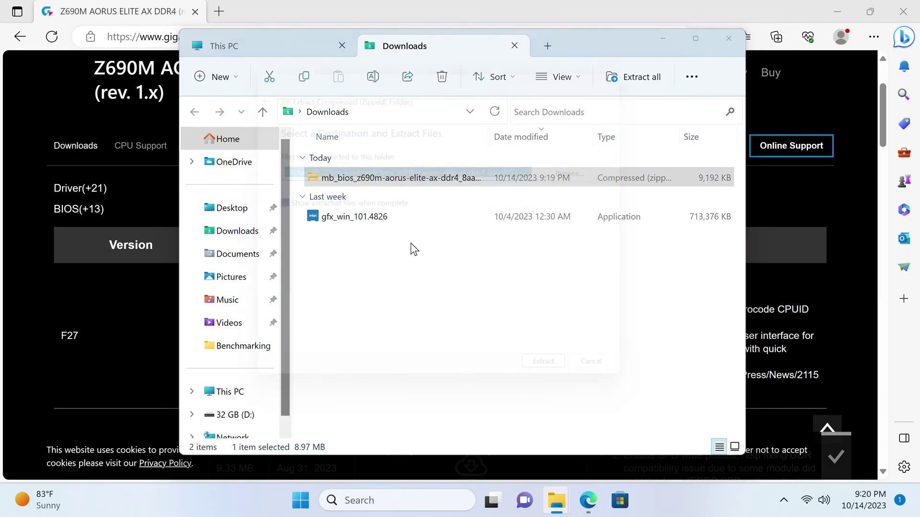
{"action": "left_click", "coordinate": [593, 403]}
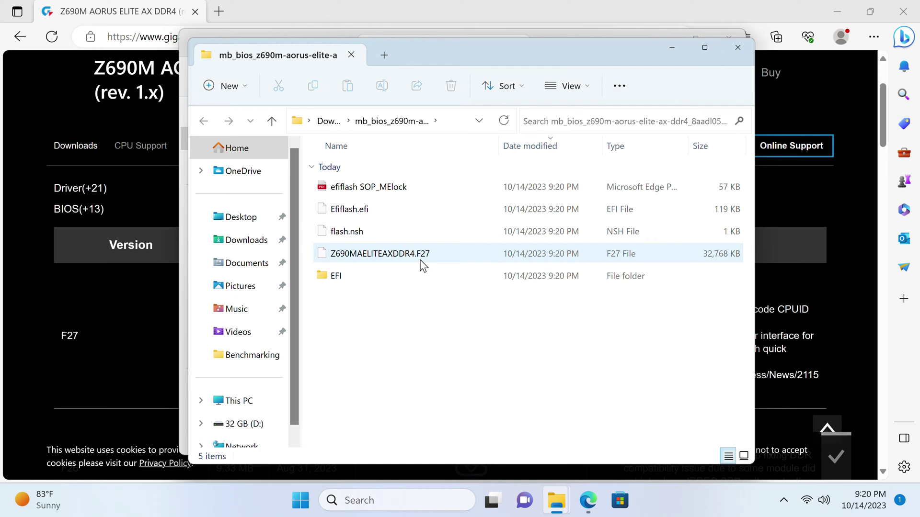
- Rename Z690MAELITEAXDDR4.F27 to GIGABYTE.bin, accepting the extension change, then cut it
{"action": "left_click", "coordinate": [407, 259]}
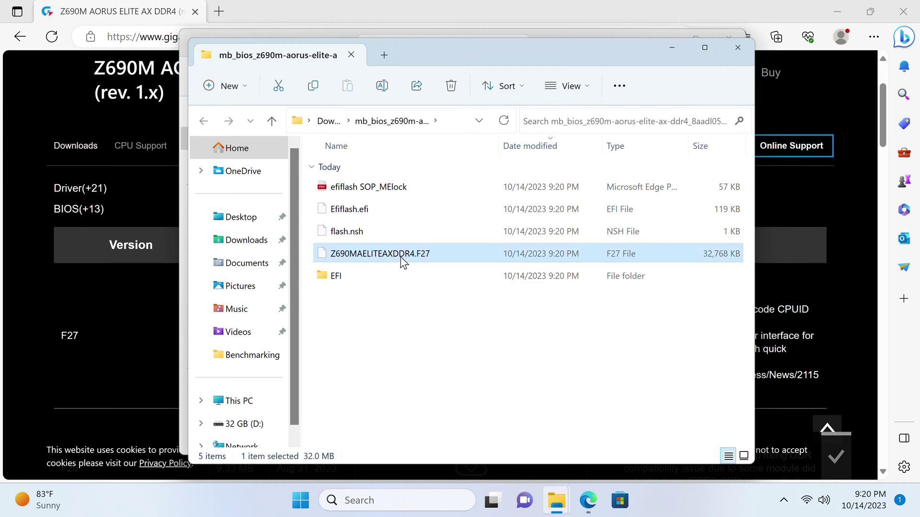
{"action": "key", "text": "F2"}
{"action": "left_click_drag", "start_coordinate": [437, 253], "coordinate": [210, 204]}
{"action": "type", "text": "G"}
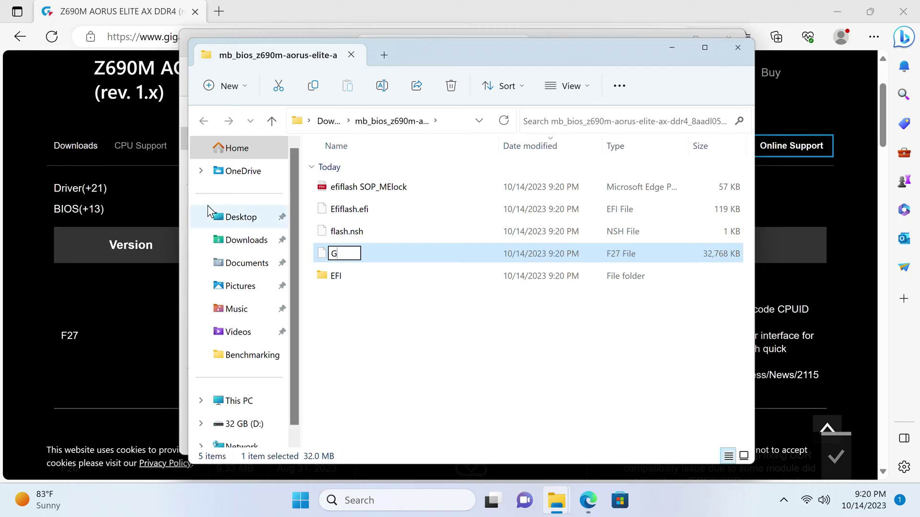
{"action": "type", "text": "IGABYT"}
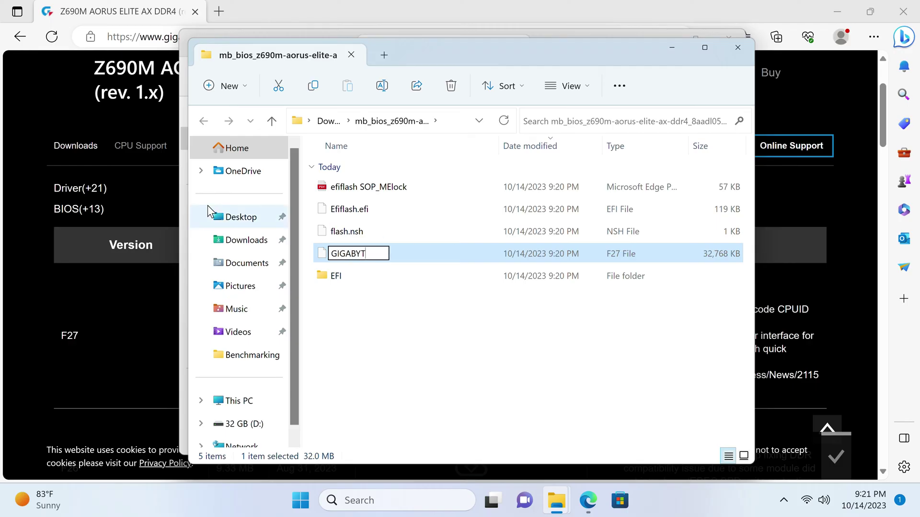
{"action": "type", "text": "E.bin"}
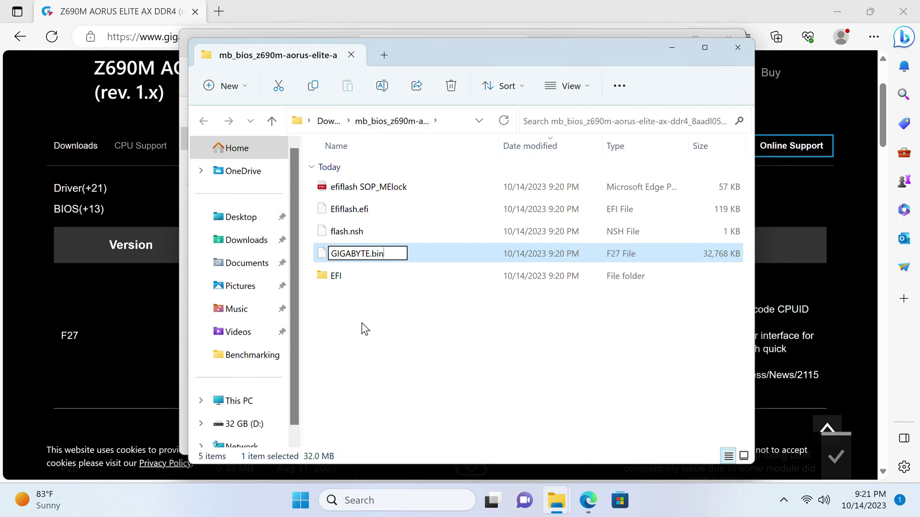
{"action": "key", "text": "Return"}
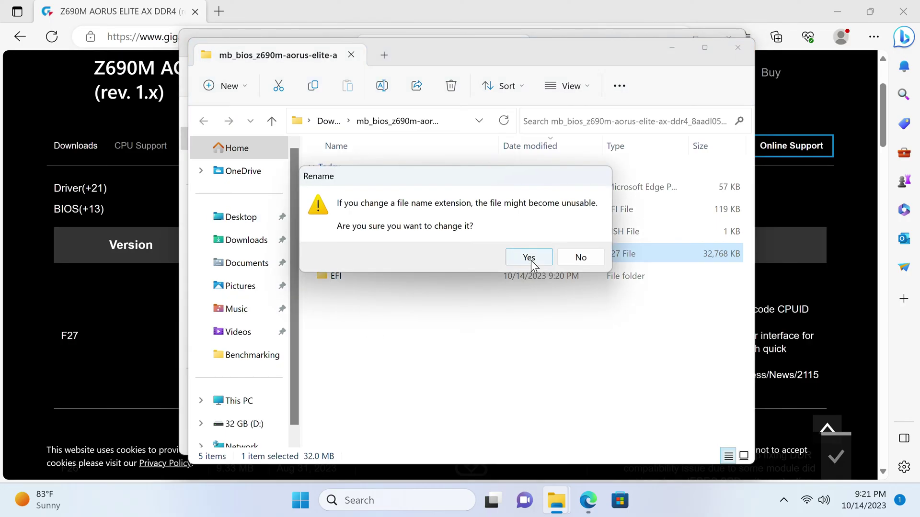
{"action": "left_click", "coordinate": [530, 261]}
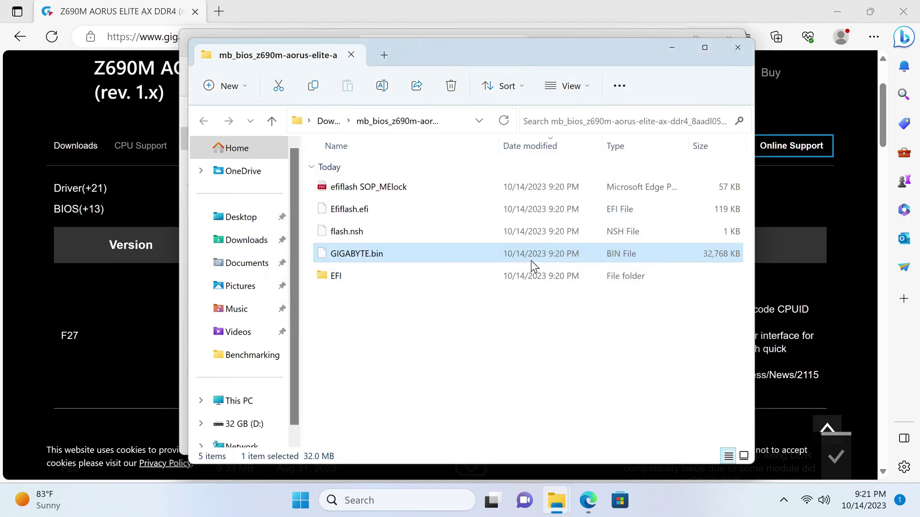
{"action": "right_click", "coordinate": [359, 259]}
{"action": "left_click", "coordinate": [378, 278]}
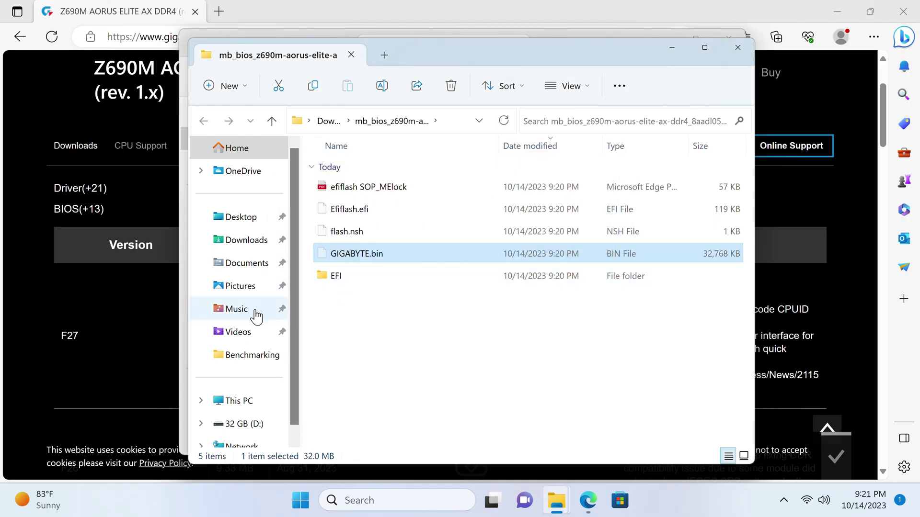
- Paste GIGABYTE.bin into the root of the empty 32 GB (D:) drive
{"action": "left_click", "coordinate": [252, 423]}
{"action": "right_click", "coordinate": [362, 338]}
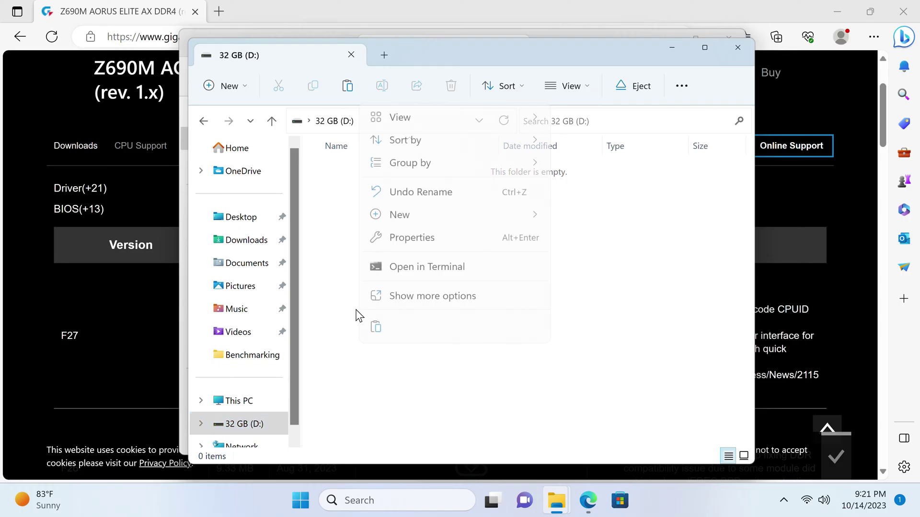
{"action": "left_click", "coordinate": [372, 329]}
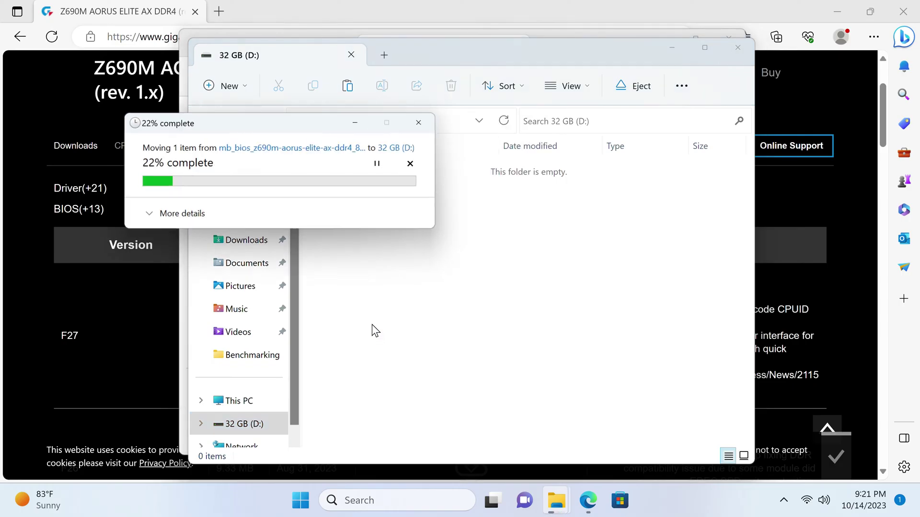